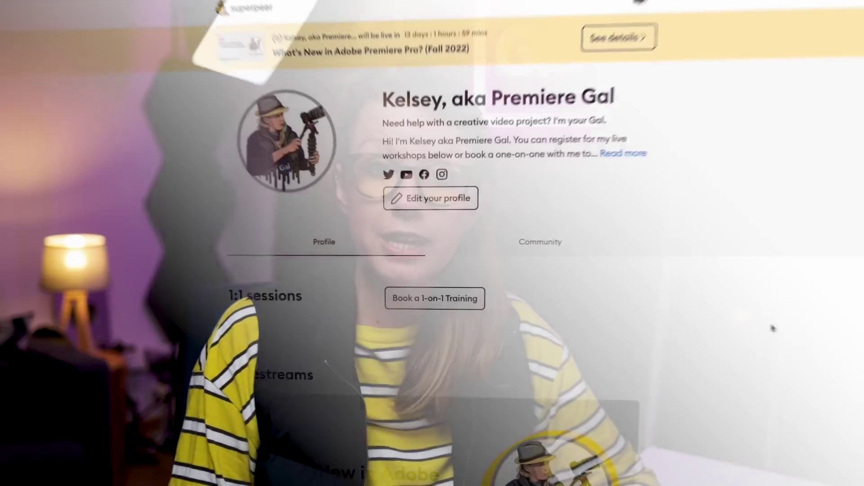
Open the creator profile's Community section and look through its news feed and upcoming events.
{"action": "scroll", "coordinate": [738, 317], "scroll_direction": "down", "scroll_amount": 8}
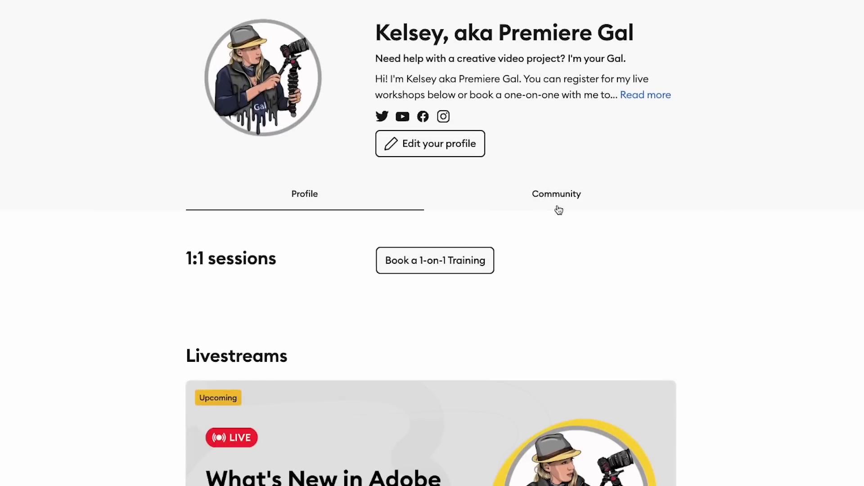
{"action": "left_click", "coordinate": [555, 207]}
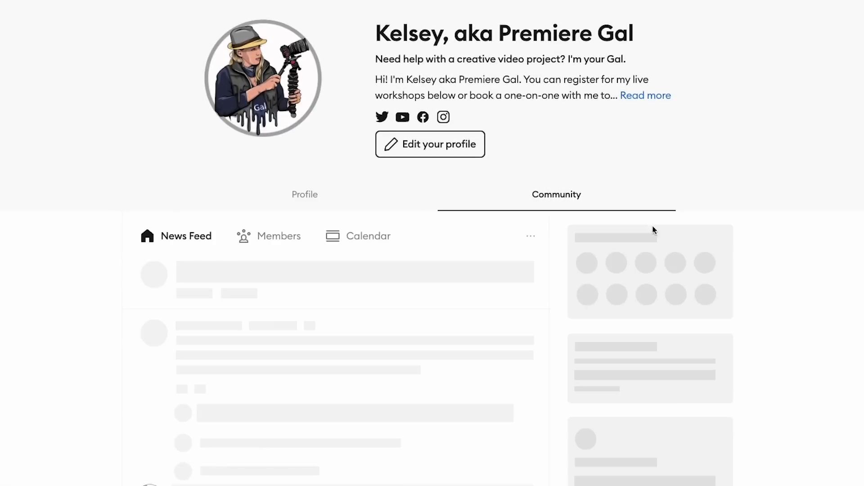
{"action": "scroll", "coordinate": [851, 309], "scroll_direction": "down", "scroll_amount": 5}
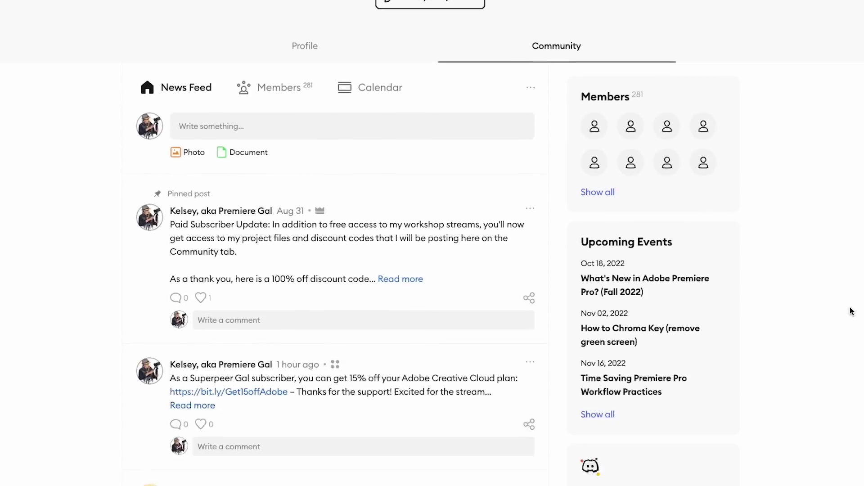
{"action": "scroll", "coordinate": [851, 309], "scroll_direction": "down", "scroll_amount": 15}
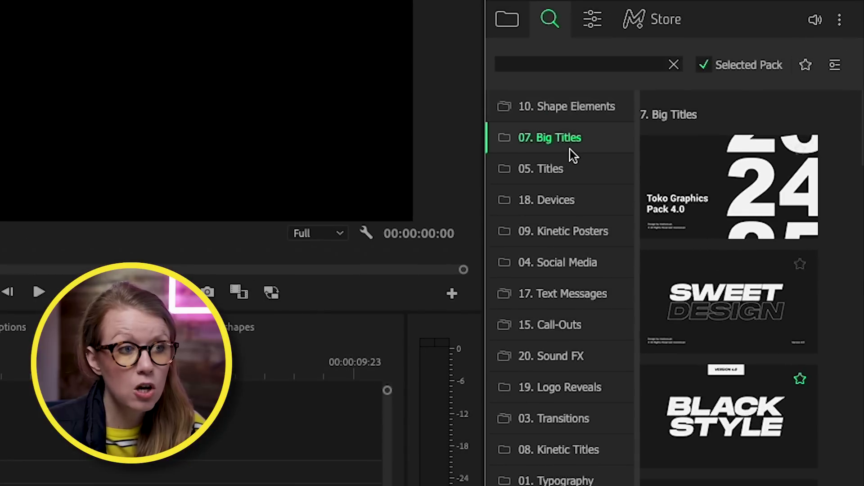
Browse the Toko pack's Devices, Kinetic Posters, Social Media and Text Messages template categories.
{"action": "scroll", "coordinate": [720, 205], "scroll_direction": "down", "scroll_amount": 1}
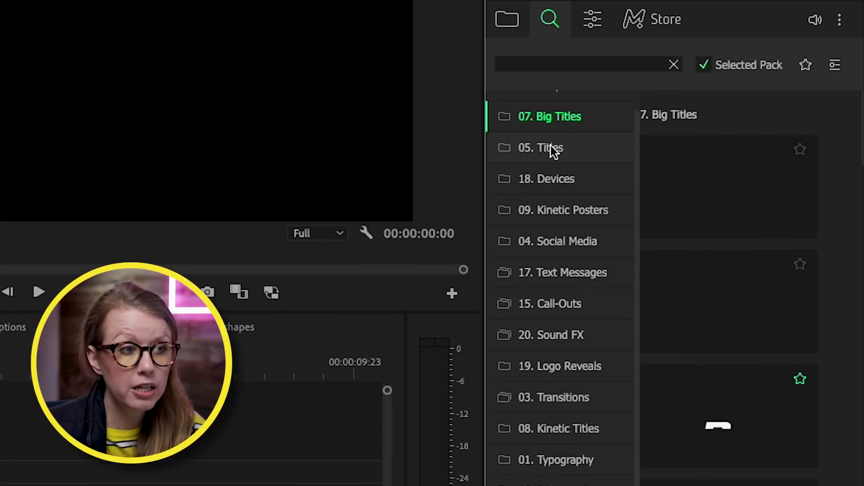
{"action": "left_click", "coordinate": [560, 182]}
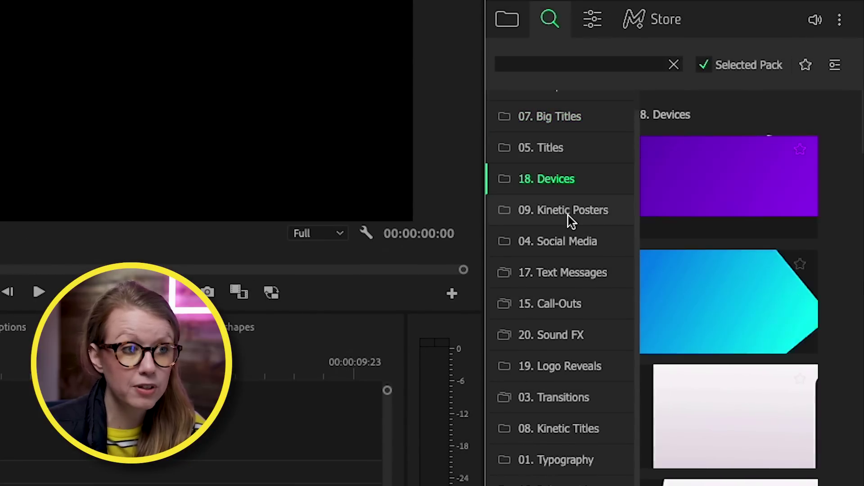
{"action": "left_click", "coordinate": [565, 215]}
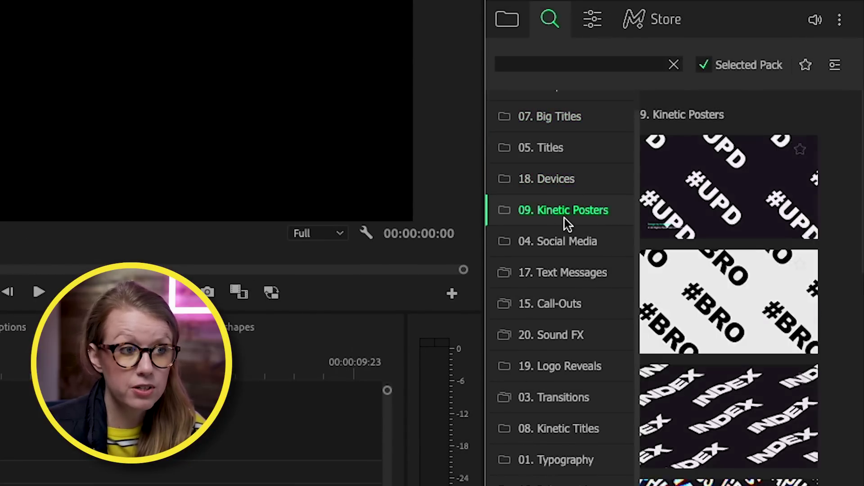
{"action": "left_click", "coordinate": [568, 246]}
{"action": "left_click", "coordinate": [570, 277]}
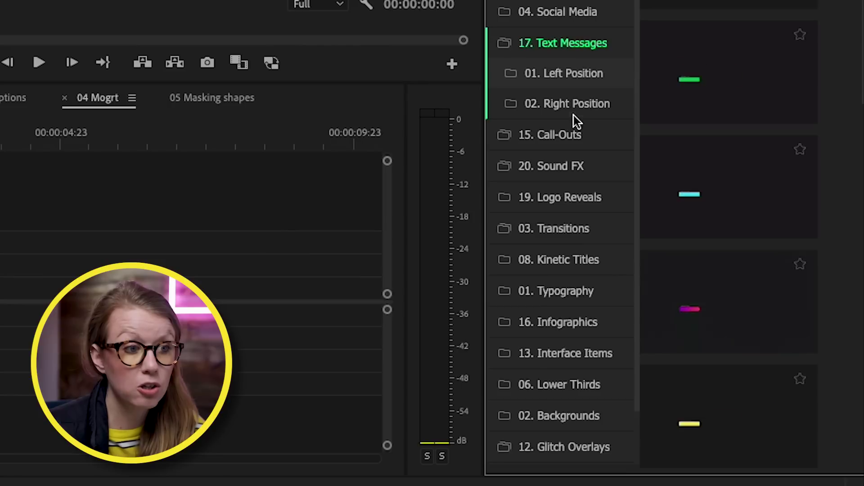
Apply a colourful split-block template from the Flat Transitions category to the 04 Mogrt sequence.
{"action": "left_click", "coordinate": [568, 226]}
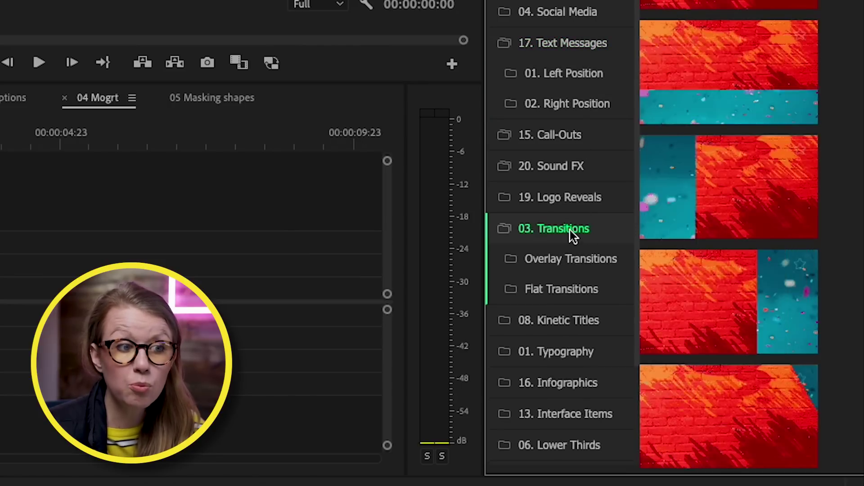
{"action": "left_click", "coordinate": [562, 290]}
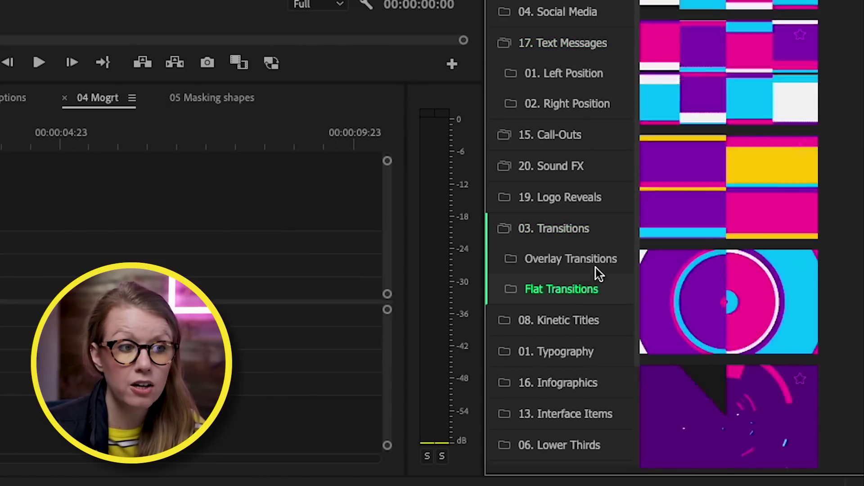
{"action": "mouse_move", "coordinate": [725, 210]}
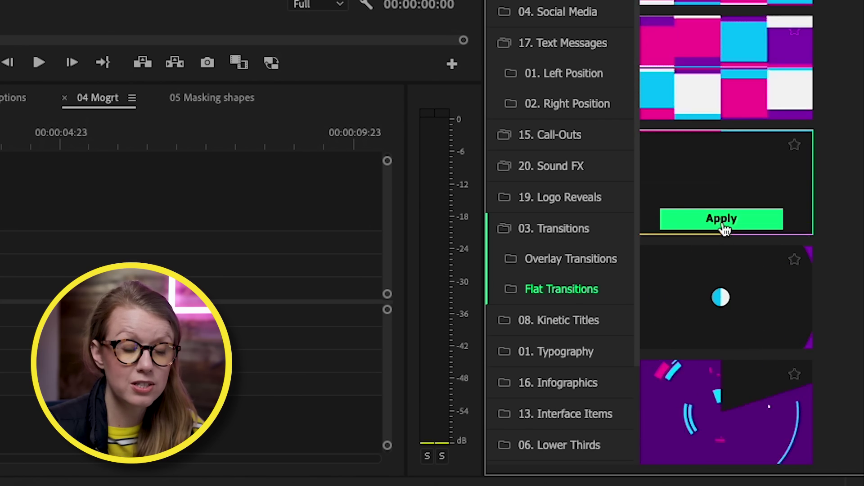
{"action": "left_click", "coordinate": [716, 228]}
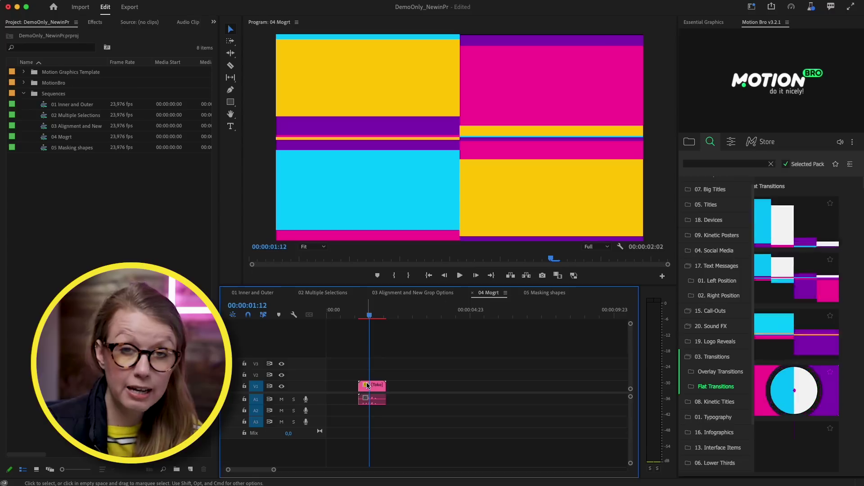
{"action": "left_click", "coordinate": [358, 399]}
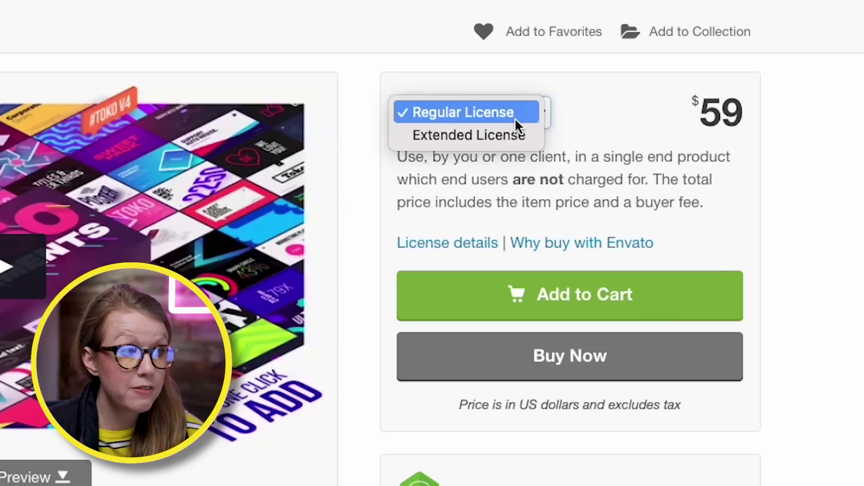
Choose Extended License for the template pack on its Envato store page.
{"action": "left_click", "coordinate": [498, 135]}
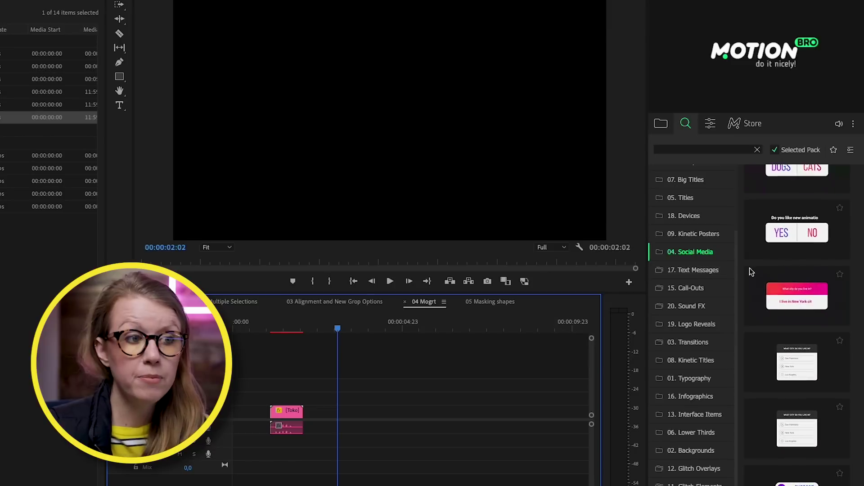
Add the "What city do you live in?" social media template to the 04 Mogrt sequence and trim its end to about 00:00:04:20.
{"action": "mouse_move", "coordinate": [770, 297]}
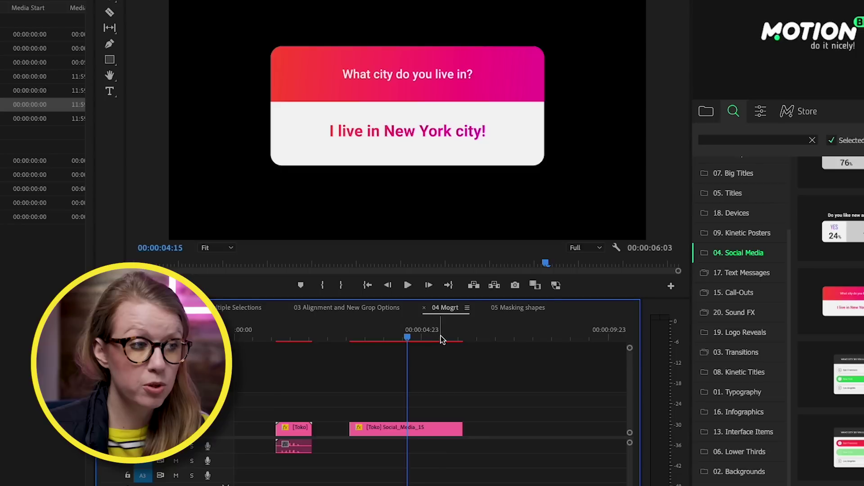
{"action": "mouse_move", "coordinate": [439, 337]}
{"action": "left_mouse_down"}
{"action": "mouse_move", "coordinate": [460, 338]}
{"action": "mouse_move", "coordinate": [450, 338]}
{"action": "left_mouse_up"}
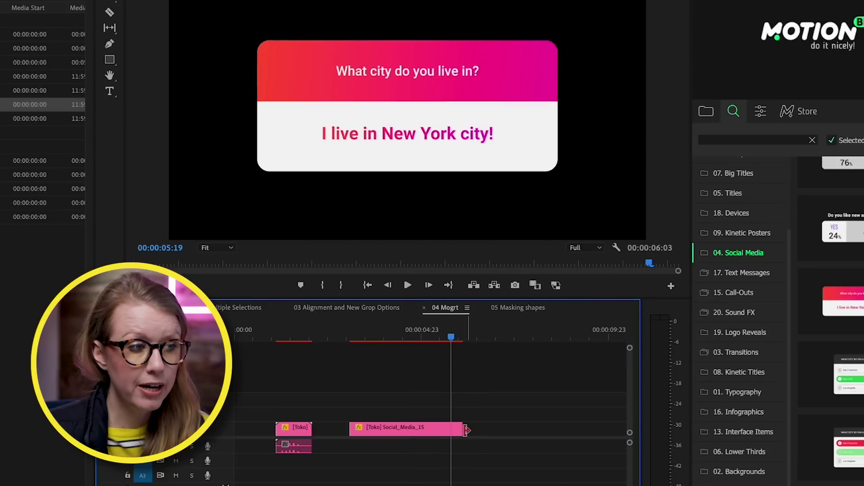
{"action": "left_click_drag", "start_coordinate": [460, 429], "coordinate": [413, 431]}
Play back the shortened social media clip and render the sequence's video previews.
{"action": "left_click_drag", "start_coordinate": [392, 336], "coordinate": [347, 341]}
{"action": "key", "text": "space"}
{"action": "left_click_drag", "start_coordinate": [289, 346], "coordinate": [392, 351]}
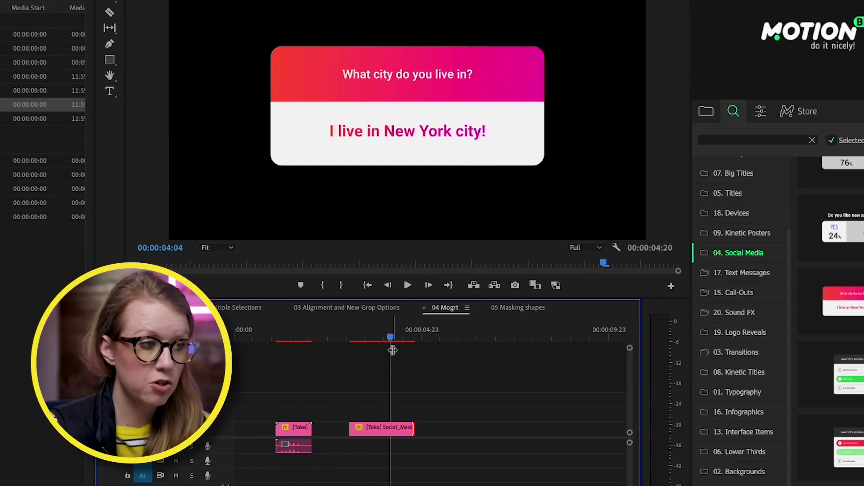
{"action": "key", "text": "Return"}
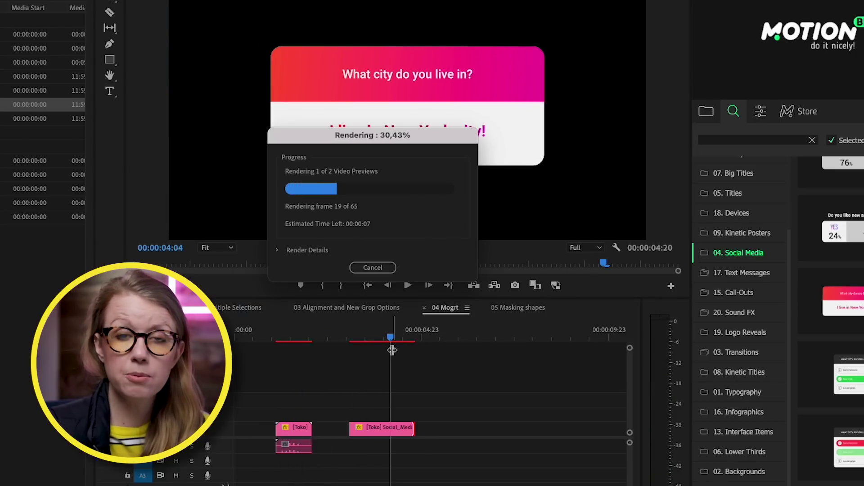
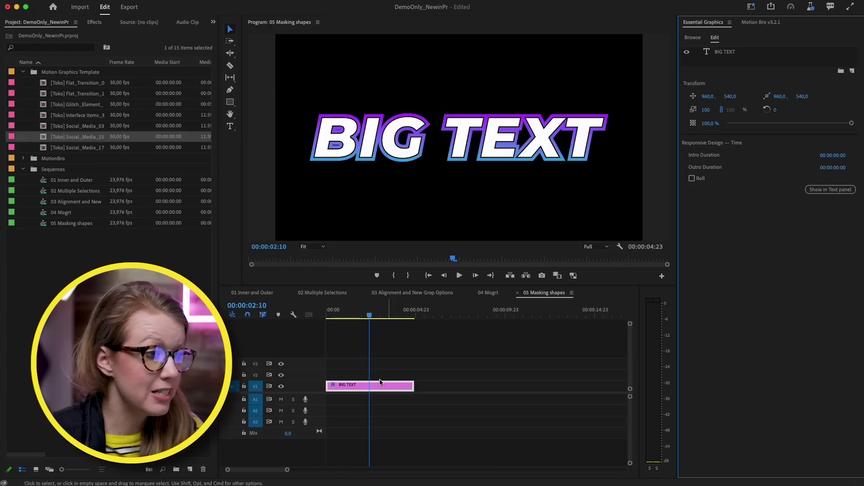
Draw a rectangle about 1683 by 353 over the BIG TEXT title, within the same graphic.
{"action": "left_click", "coordinate": [730, 52]}
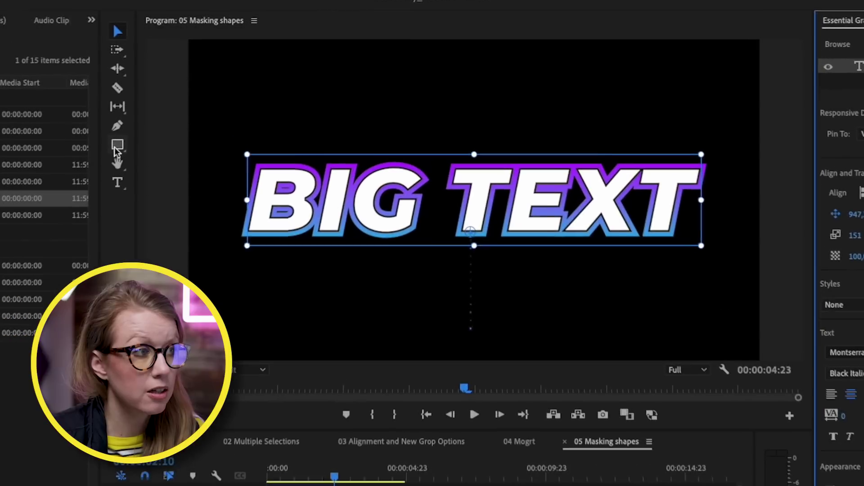
{"action": "left_click_drag", "start_coordinate": [230, 102], "coordinate": [252, 103]}
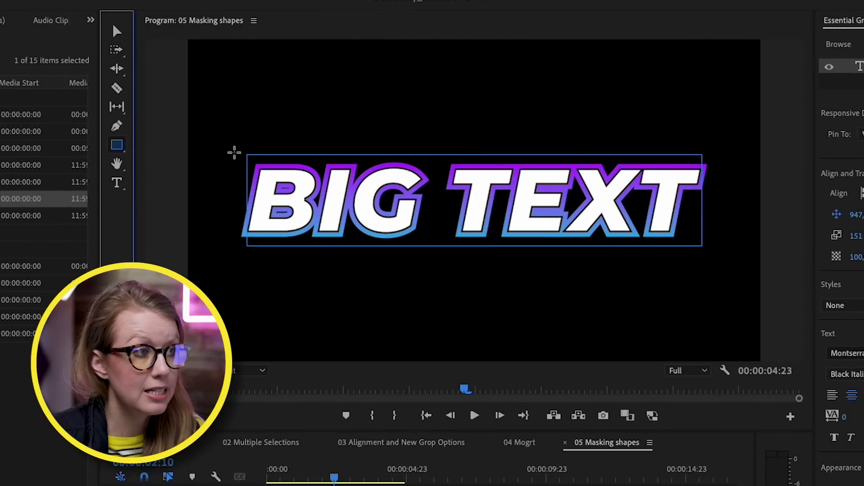
{"action": "left_click_drag", "start_coordinate": [222, 142], "coordinate": [719, 246]}
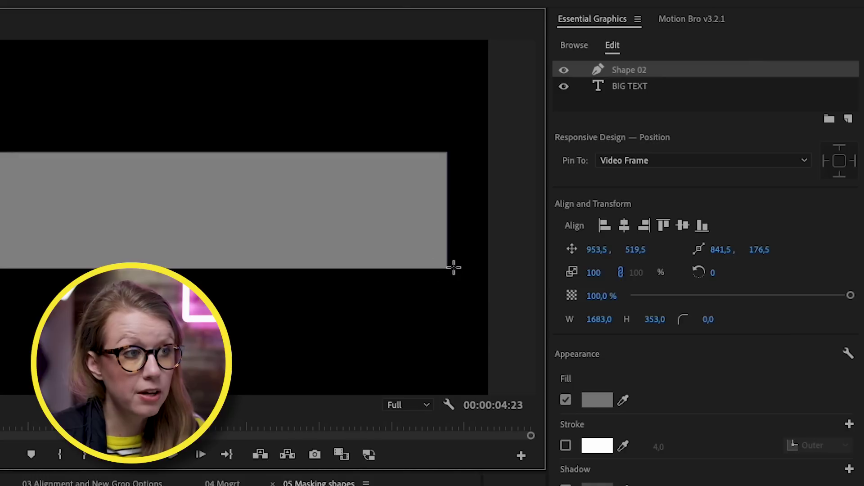
Turn on Mask with Shape for the rectangle layer above the text and set its vertical position to 493.5.
{"action": "double_click", "coordinate": [643, 70]}
{"action": "left_click", "coordinate": [623, 82]}
{"action": "left_click", "coordinate": [623, 75]}
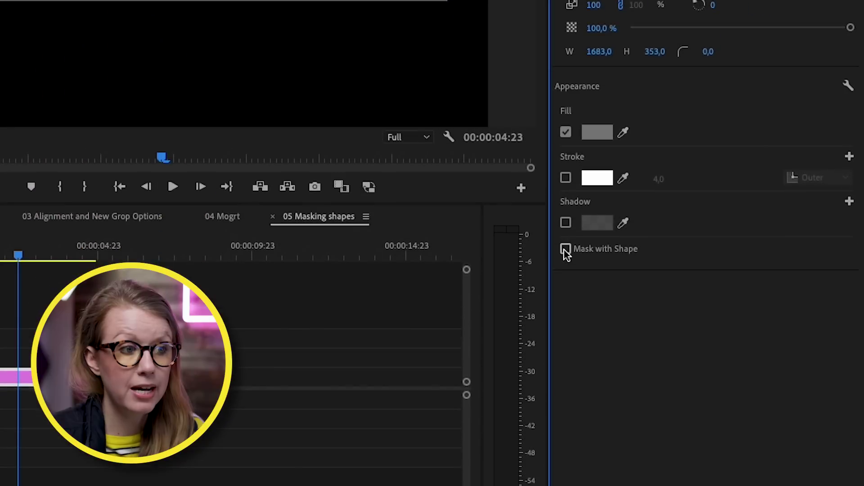
{"action": "left_click", "coordinate": [565, 250]}
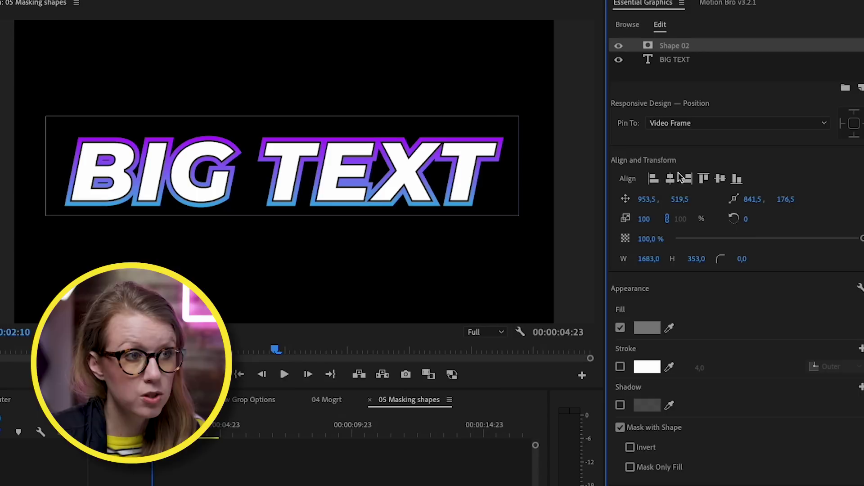
{"action": "left_click_drag", "start_coordinate": [679, 199], "coordinate": [669, 199]}
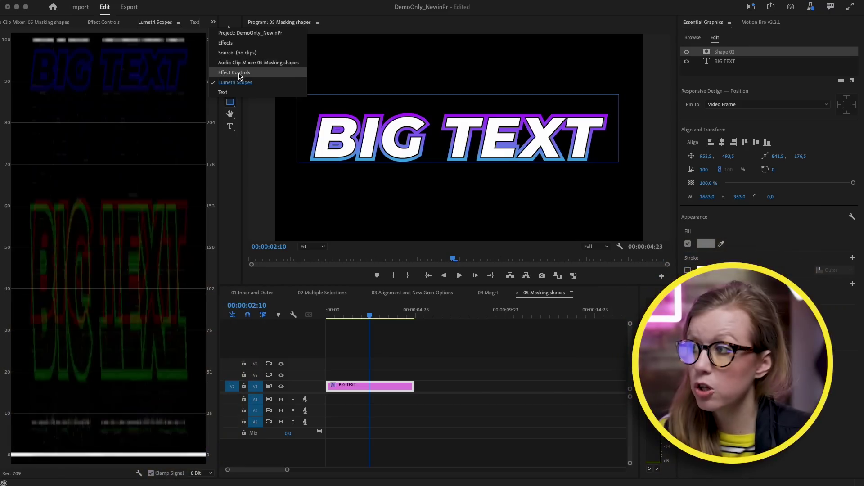
Turn on Position keyframing for the BIG TEXT text layer in Effect Controls, placing a keyframe shortly after the clip's start.
{"action": "left_click", "coordinate": [234, 73]}
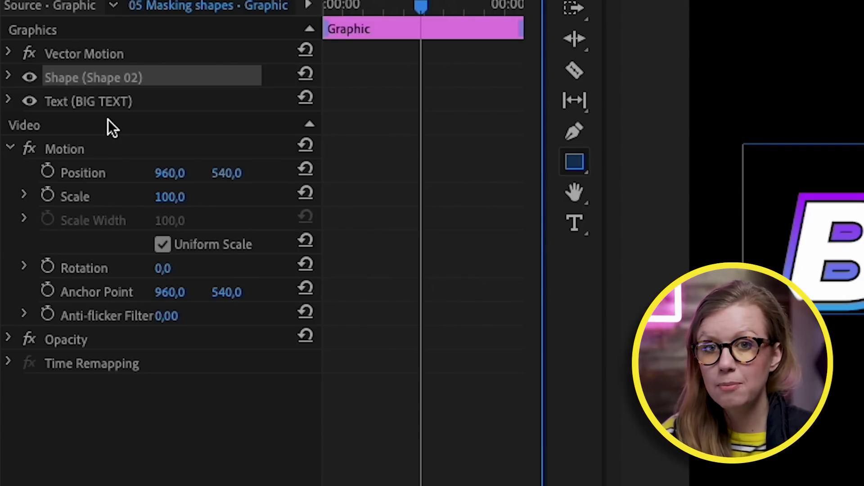
{"action": "left_click", "coordinate": [9, 100]}
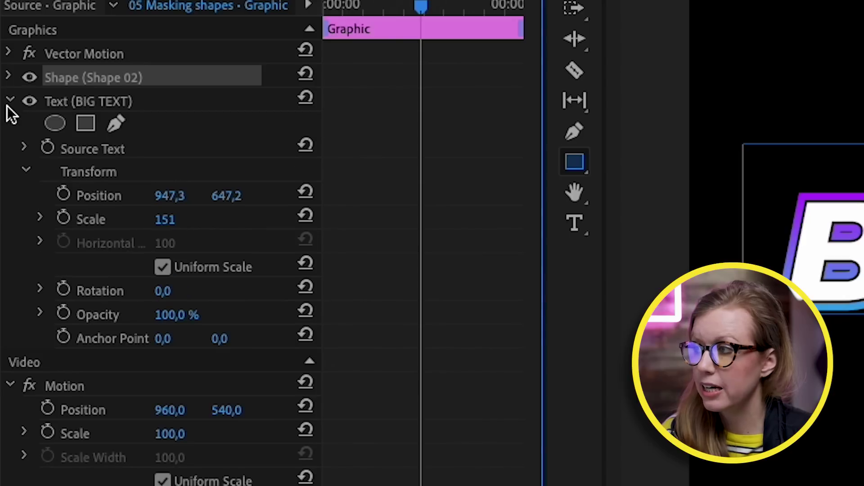
{"action": "left_click_drag", "start_coordinate": [328, 9], "coordinate": [360, 8]}
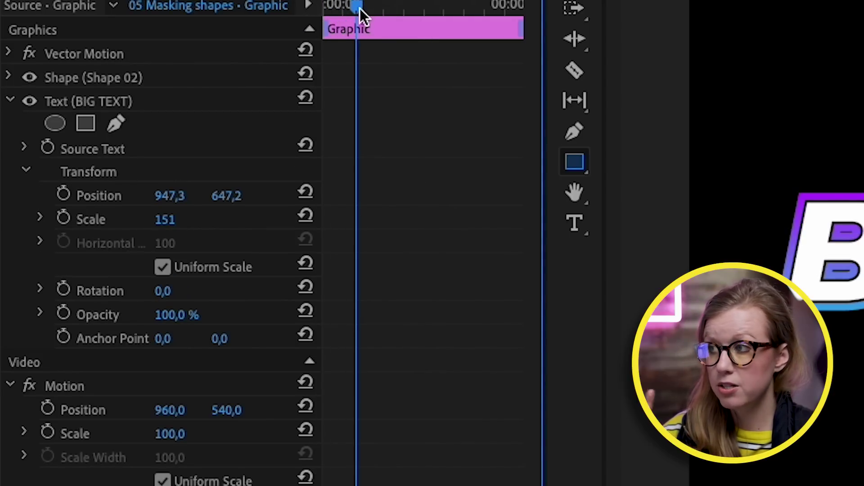
{"action": "left_click", "coordinate": [63, 196]}
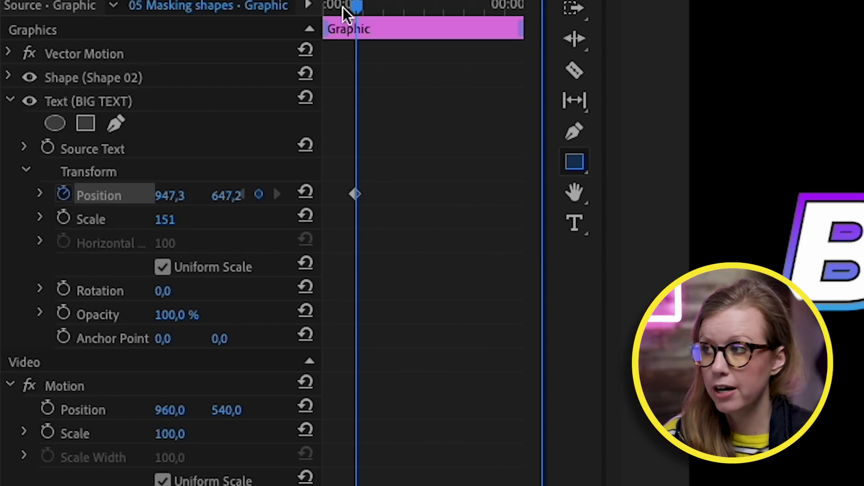
At 00:00:00:00, set the text layer's vertical position to 939.2, below the mask, and play the reveal.
{"action": "left_click_drag", "start_coordinate": [352, 9], "coordinate": [317, 10]}
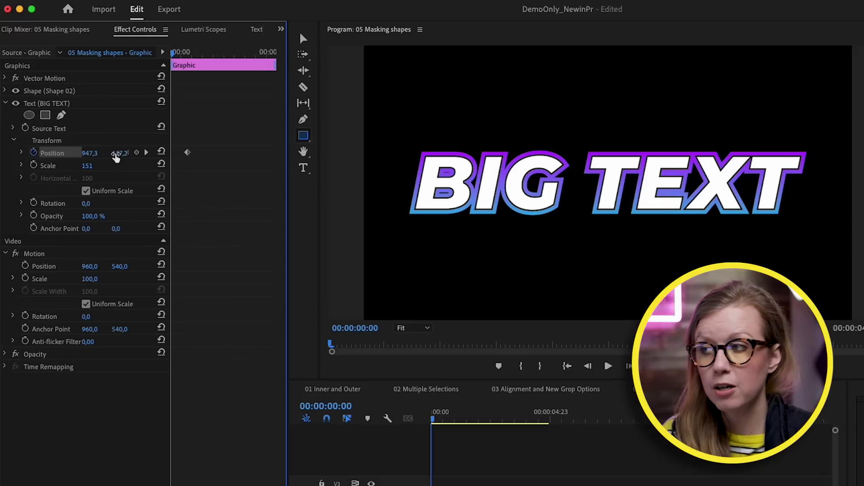
{"action": "left_click_drag", "start_coordinate": [116, 154], "coordinate": [239, 154]}
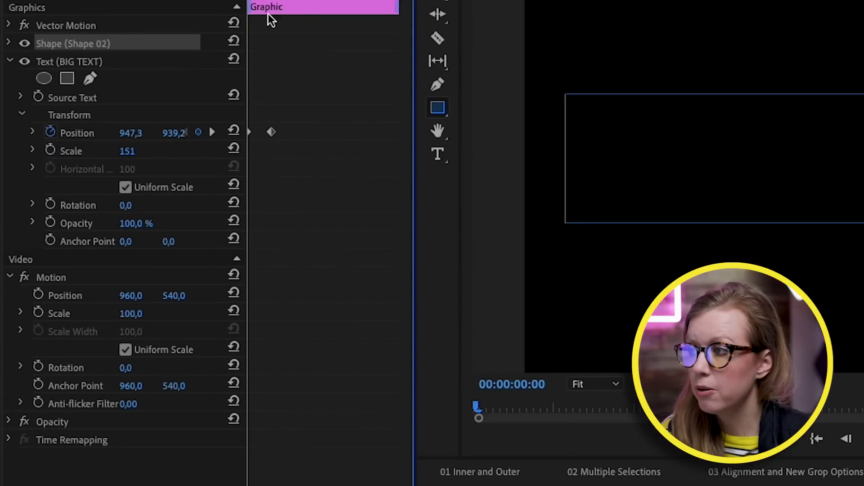
{"action": "key", "text": "space"}
{"action": "key", "text": "space"}
Move the text's second Position keyframe earlier, set its temporal interpolation to Ease In, and play the reveal from the start.
{"action": "left_click_drag", "start_coordinate": [272, 134], "coordinate": [265, 137]}
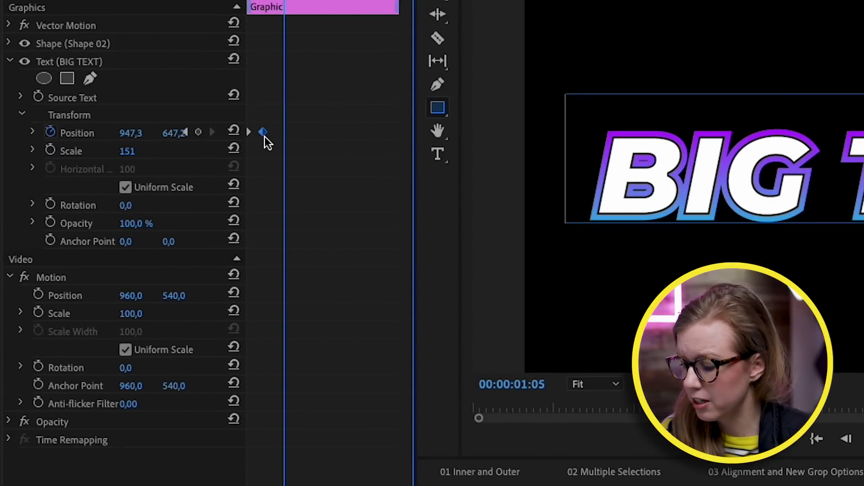
{"action": "right_click", "coordinate": [264, 136]}
{"action": "mouse_move", "coordinate": [350, 304]}
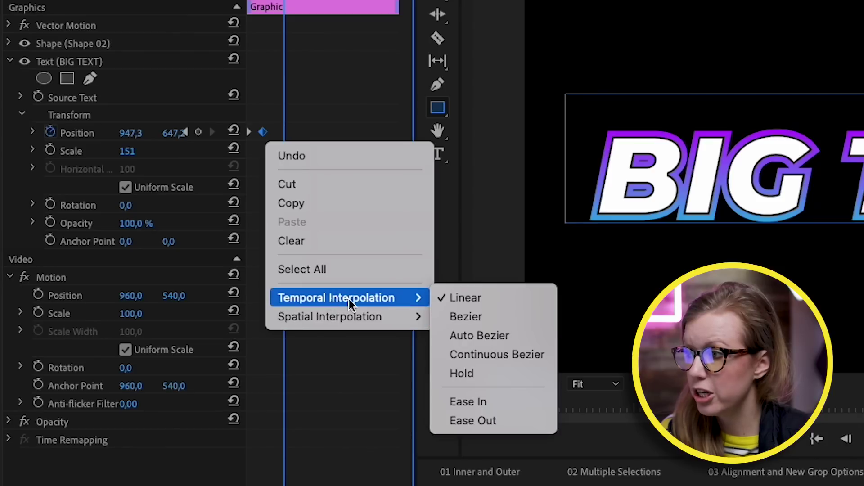
{"action": "left_click", "coordinate": [500, 406]}
{"action": "left_click_drag", "start_coordinate": [267, 2], "coordinate": [234, 3]}
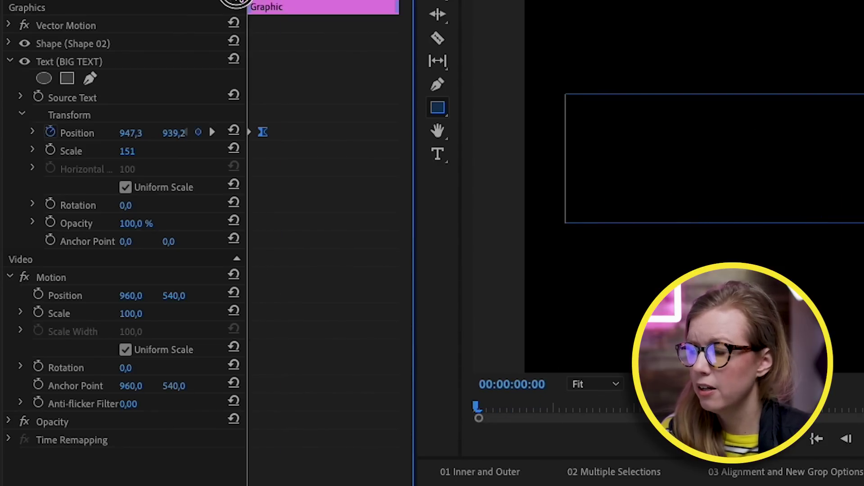
{"action": "key", "text": "space"}
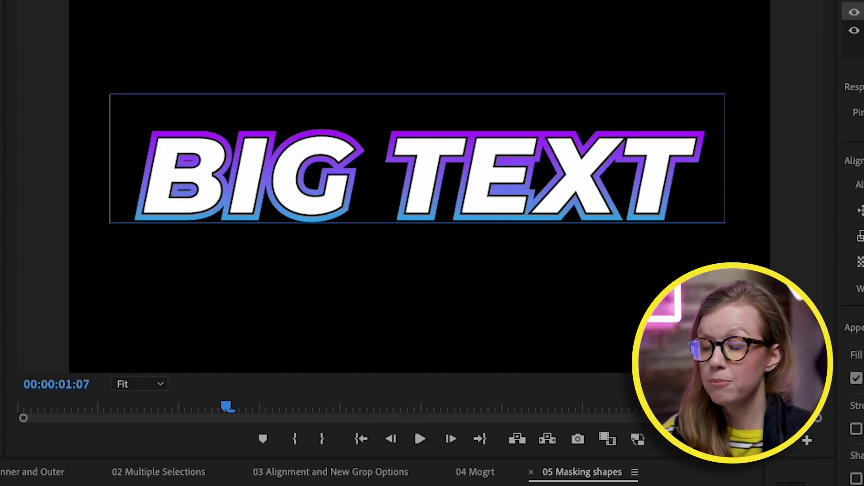